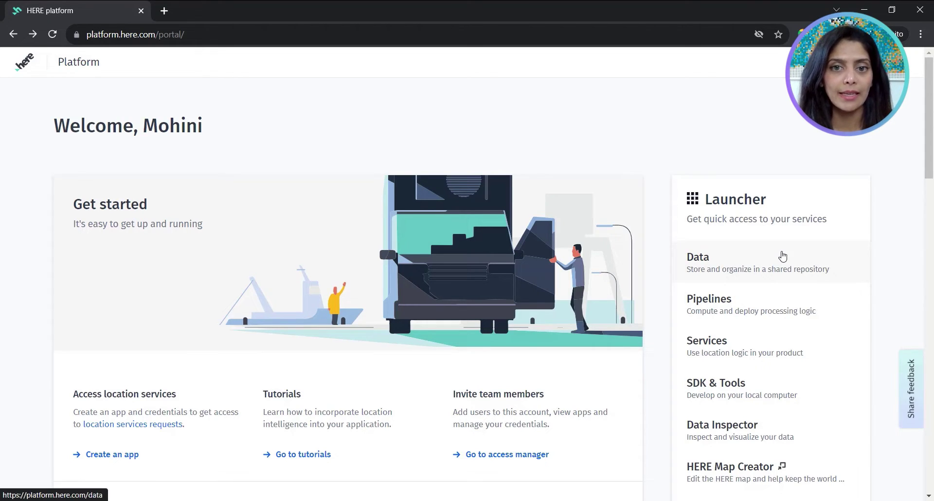
# - Search the data catalogs for 'probe data' and open the Paris 2 Days probe catalog
pyautogui.click(783, 256)
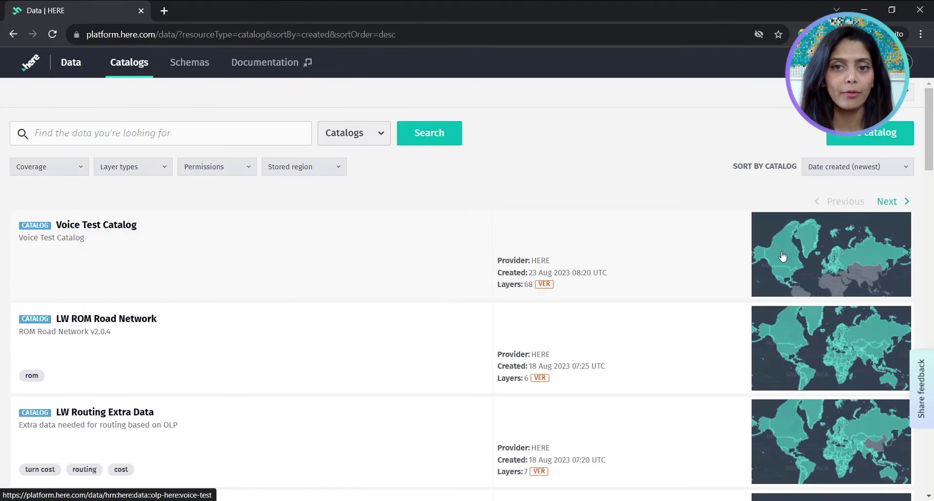
pyautogui.click(276, 135)
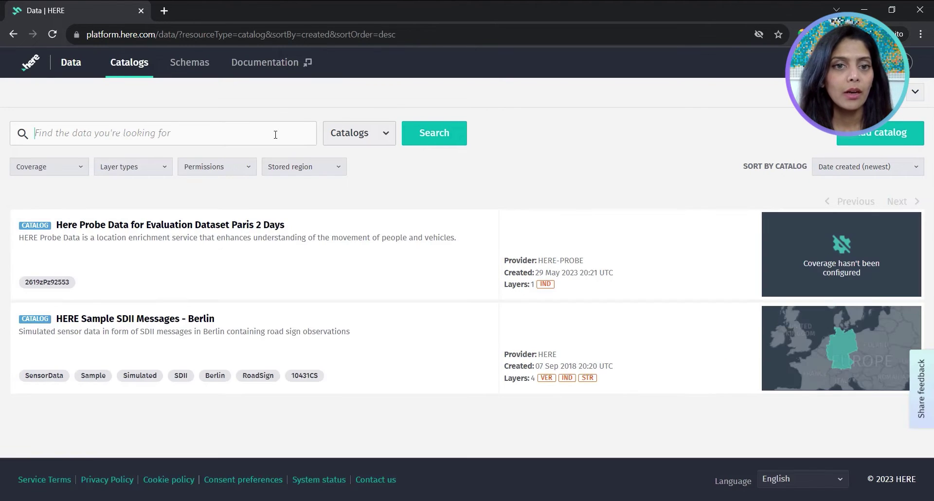
pyautogui.write('probe data')
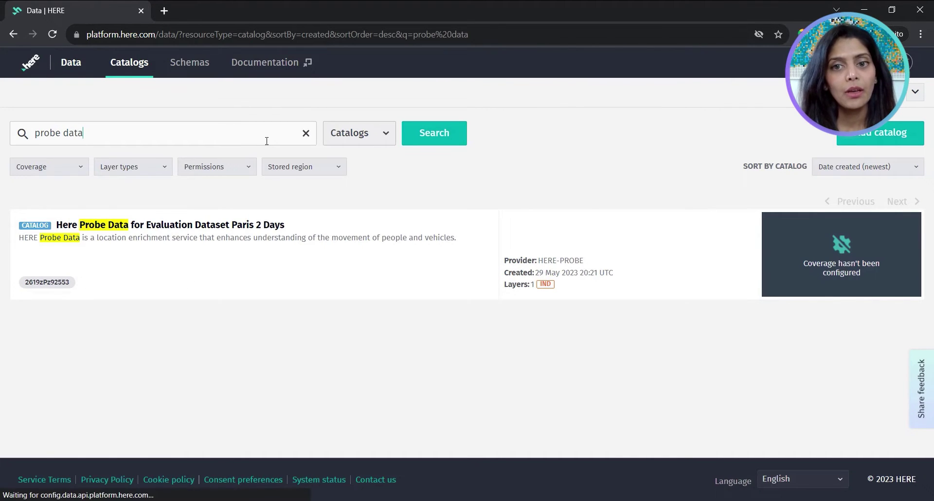
pyautogui.click(224, 224)
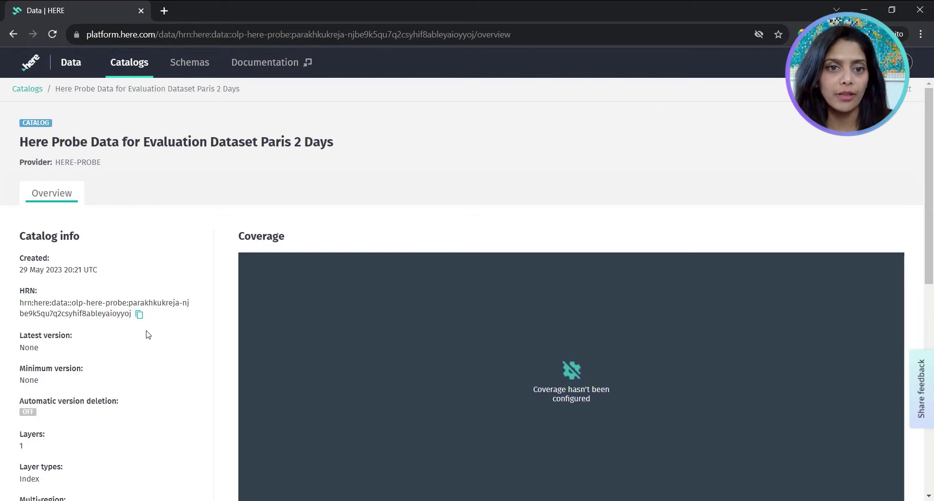
# - Copy the catalog's HRN and open its only index layer
pyautogui.click(139, 314)
pyautogui.scroll(-1, 229, 323)
pyautogui.scroll(-5, 230, 324)
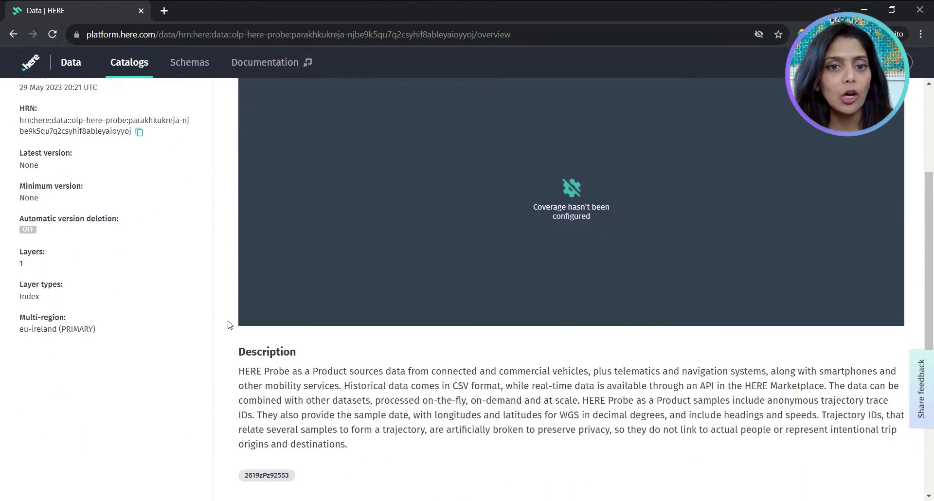
pyautogui.scroll(-1, 230, 325)
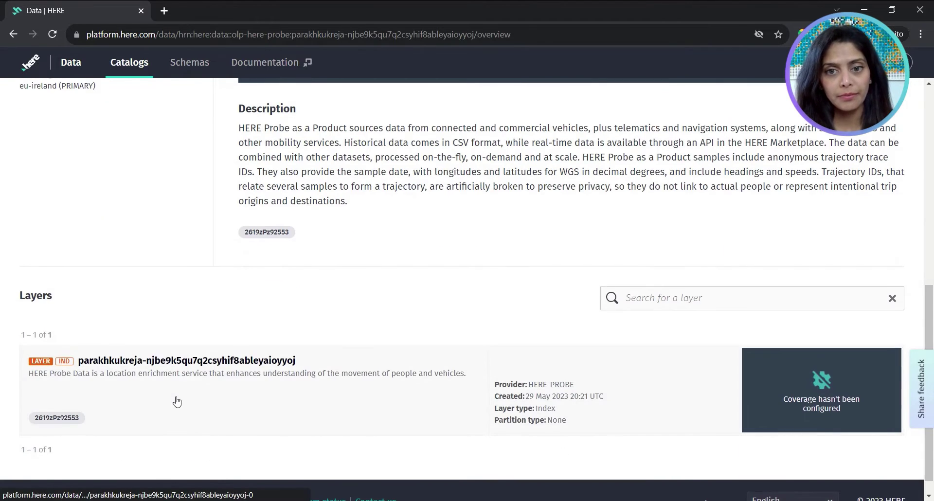
pyautogui.click(177, 401)
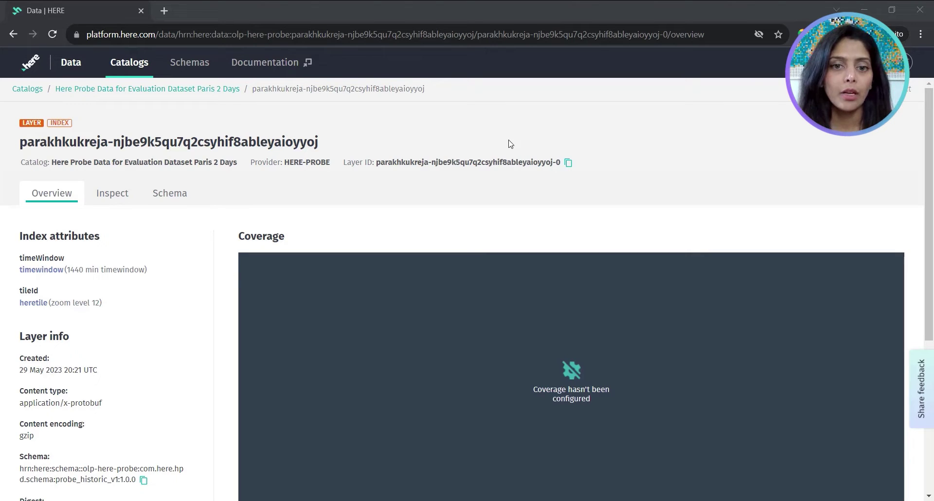
# - Copy the layer ID and view the Probe Historic Data Schema with its layer.manifest.json
pyautogui.click(567, 163)
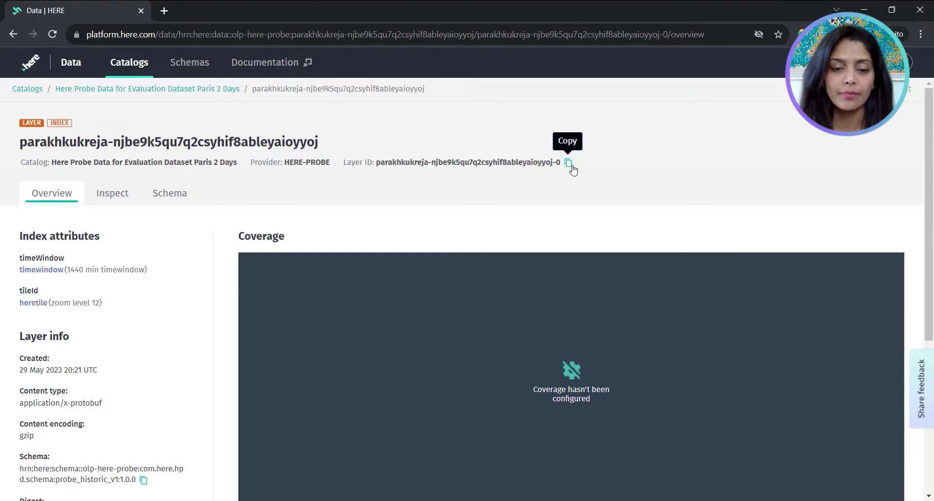
pyautogui.click(168, 196)
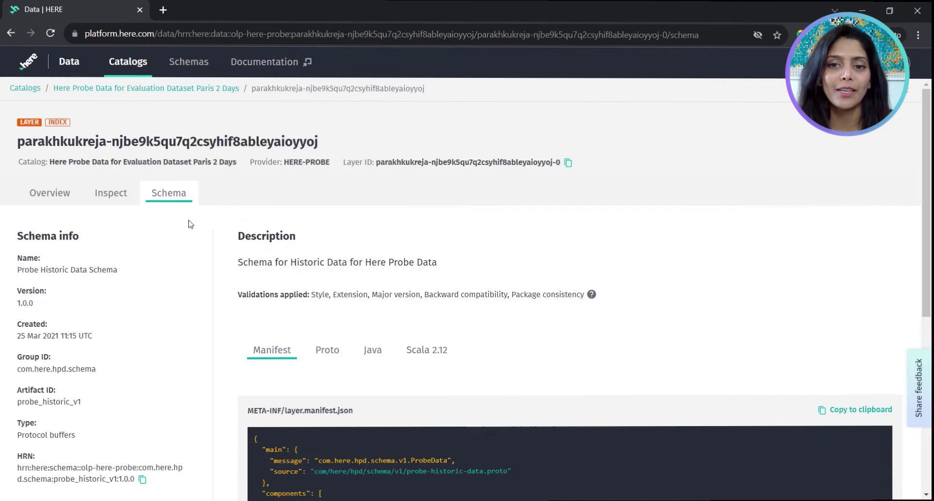
pyautogui.scroll(-1, 193, 233)
pyautogui.scroll(-1, 193, 238)
pyautogui.scroll(-1, 193, 238)
pyautogui.scroll(-1, 193, 238)
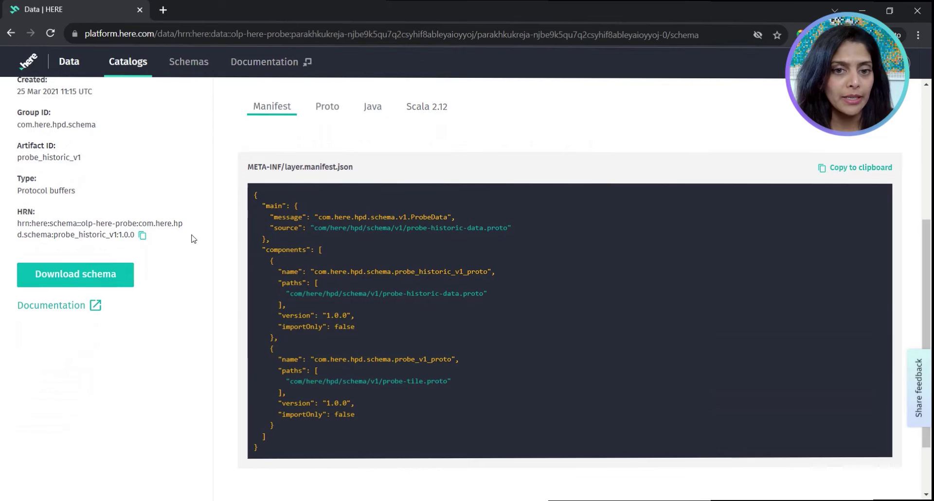
# - Download the schema archive and browse com\here\hpd\schema\v1 to its proto files
pyautogui.click(87, 285)
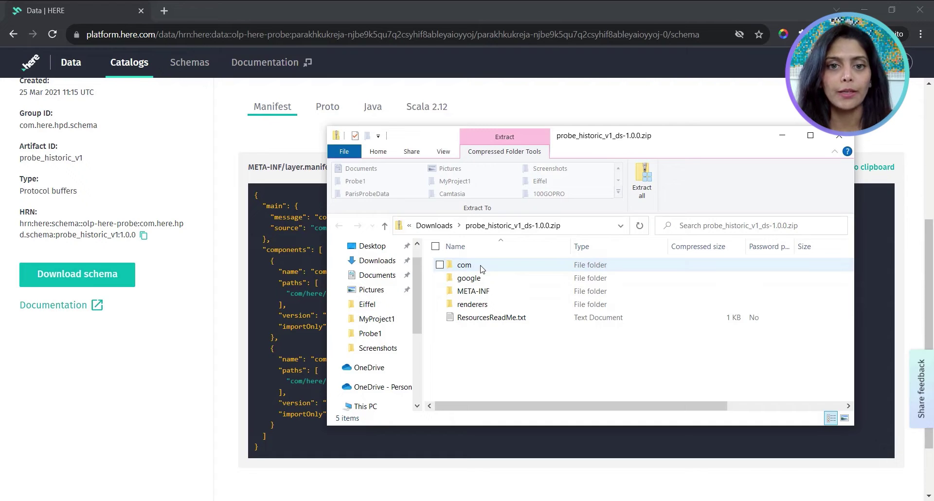
pyautogui.doubleClick(482, 269)
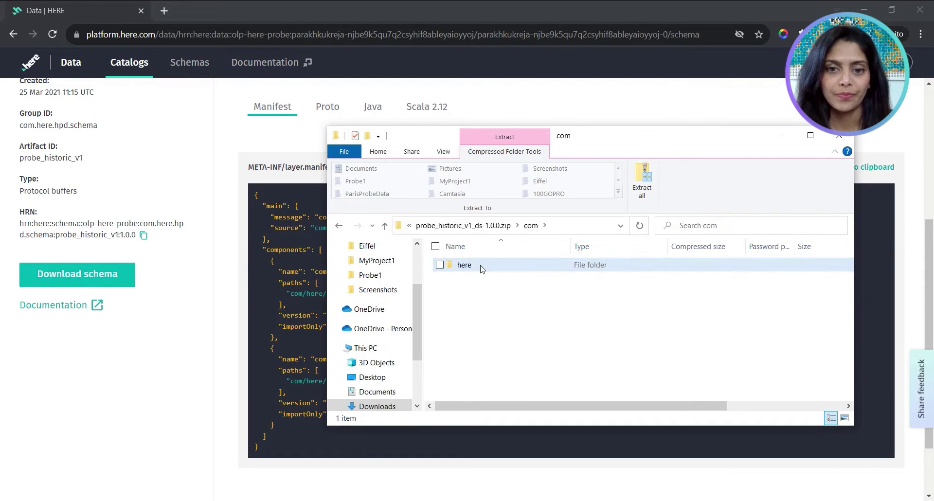
pyautogui.doubleClick(480, 266)
pyautogui.doubleClick(481, 266)
pyautogui.doubleClick(482, 268)
pyautogui.doubleClick(480, 267)
pyautogui.click(706, 117)
pyautogui.scroll(3, 705, 116)
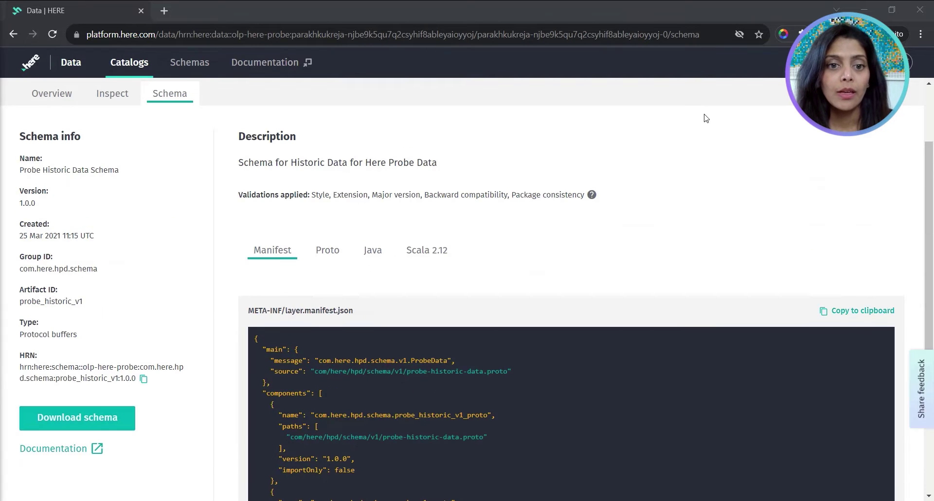
# - Open Access Manager and look through its Apps and Groups lists
pyautogui.click(905, 62)
pyautogui.scroll(-5, 816, 342)
pyautogui.click(768, 497)
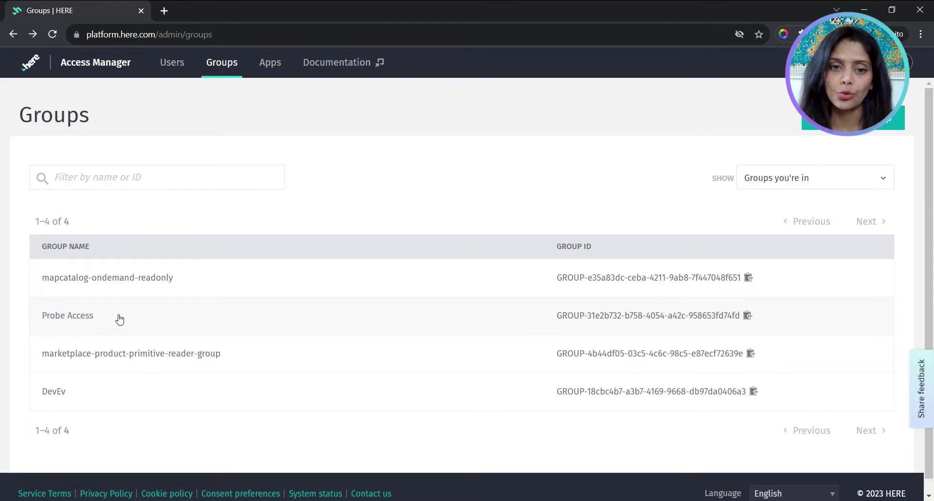
pyautogui.click(263, 73)
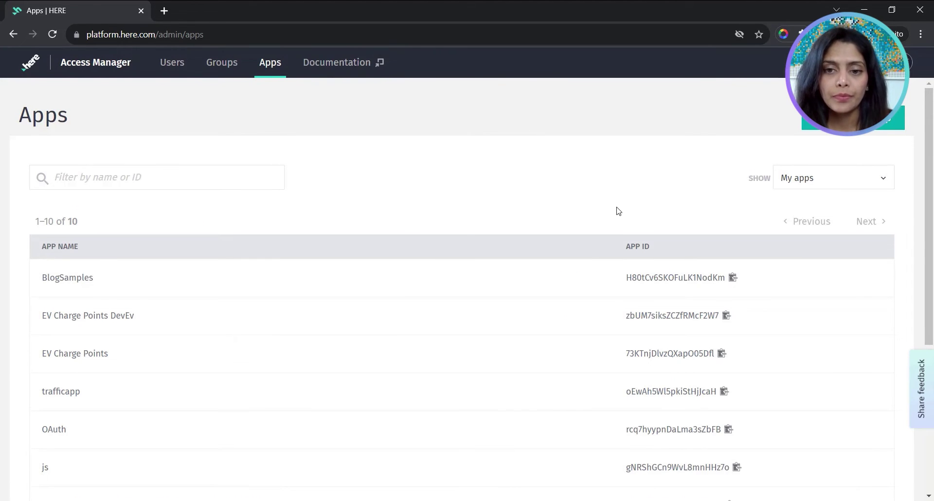
pyautogui.scroll(-5, 618, 210)
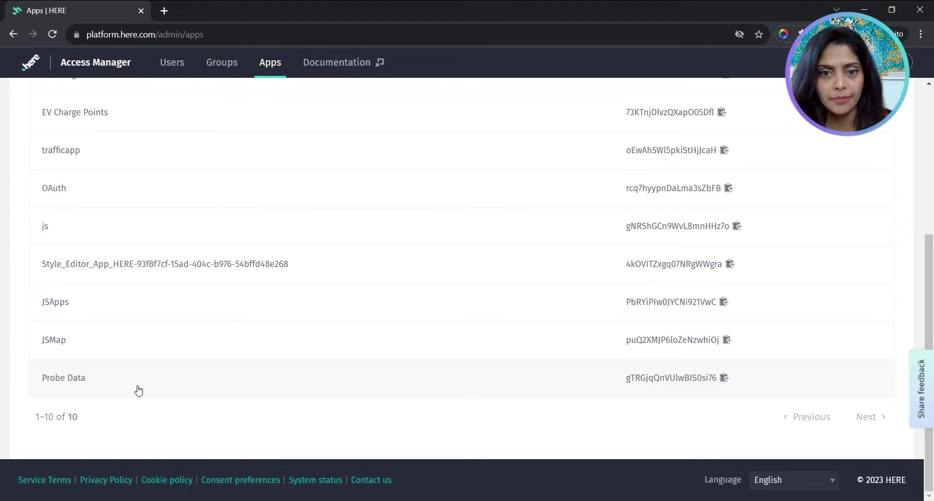
pyautogui.click(224, 71)
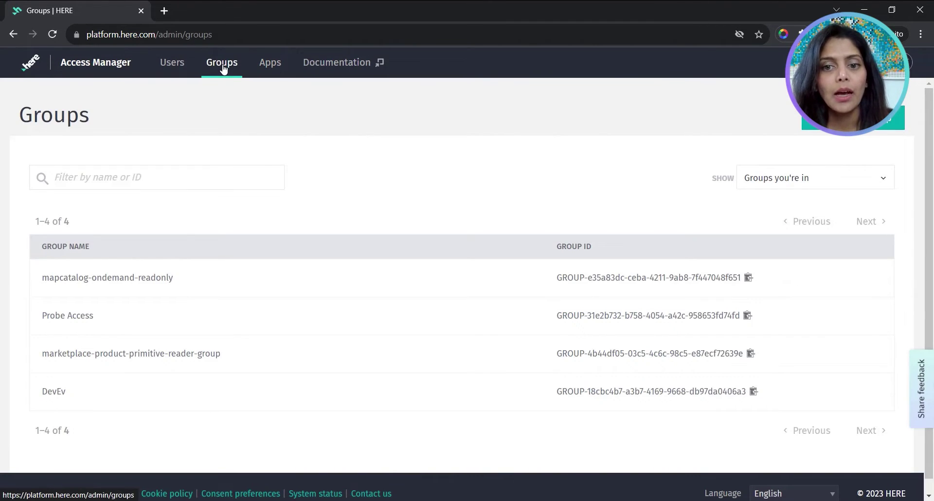
# - Review the Probe Access group's members and cancel adding a new member
pyautogui.click(101, 316)
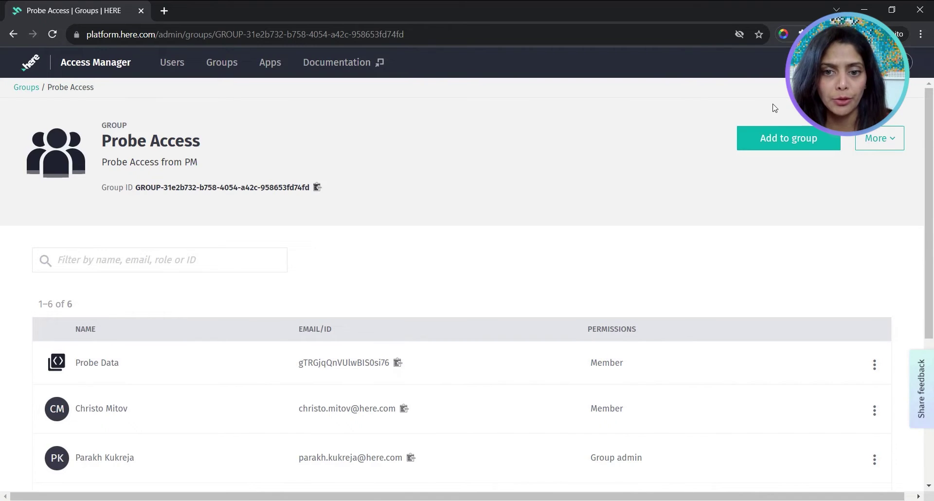
pyautogui.click(761, 145)
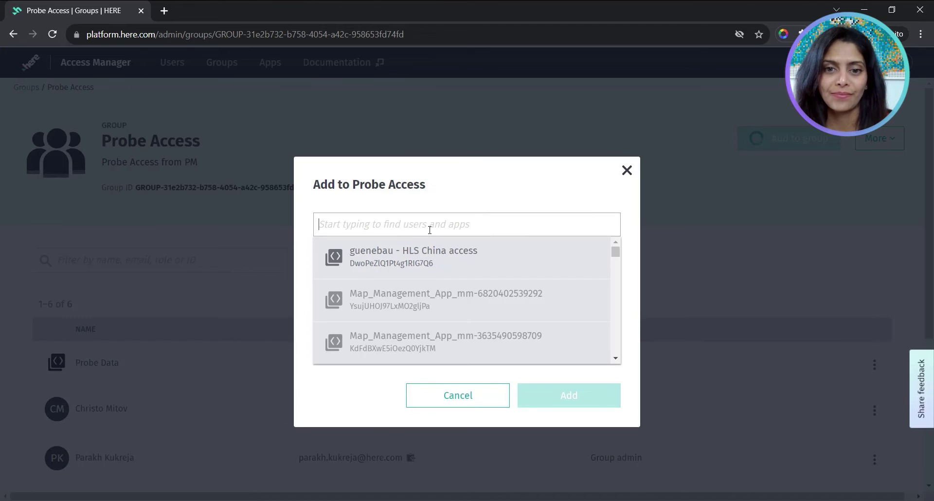
pyautogui.click(605, 185)
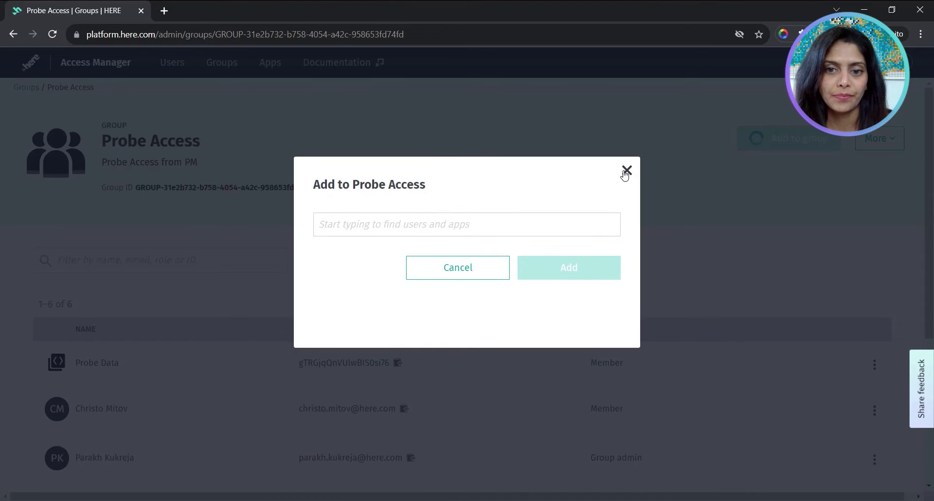
pyautogui.click(627, 170)
# - Create a second OAuth 2.0 access key for the Probe Data app
pyautogui.click(267, 66)
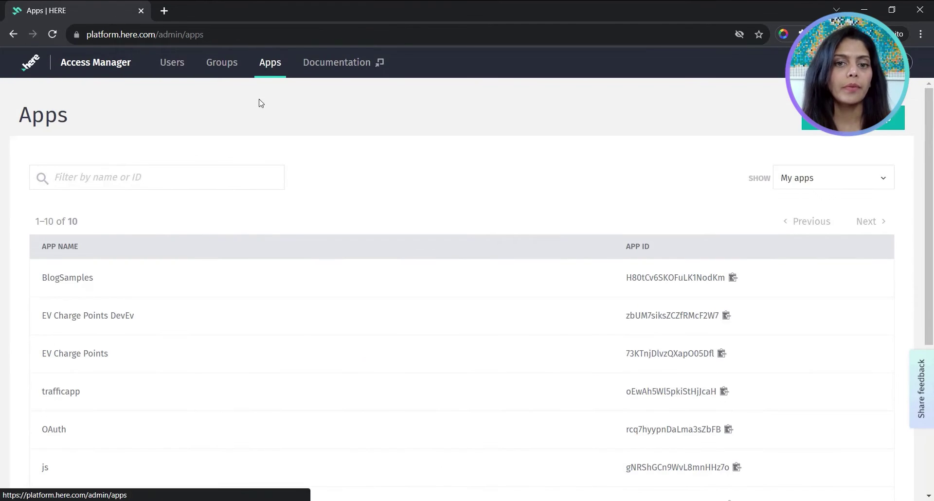
pyautogui.scroll(-5, 199, 368)
pyautogui.click(99, 384)
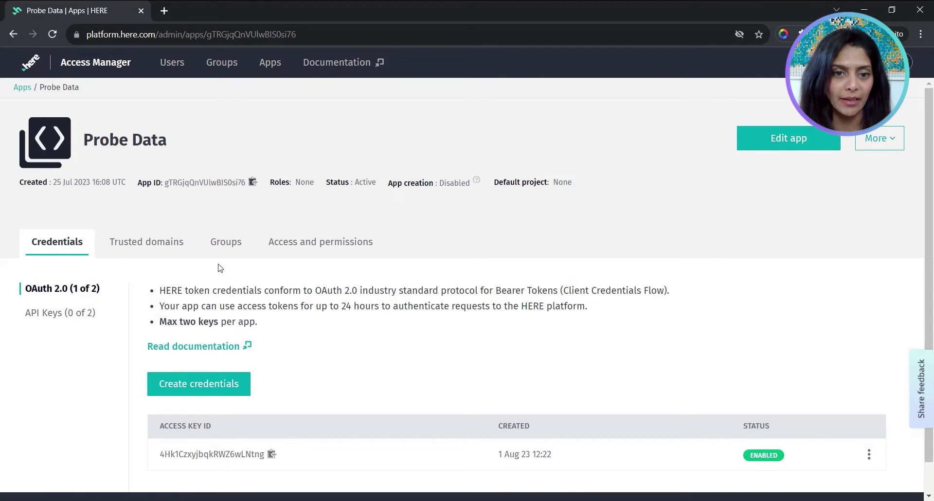
pyautogui.scroll(-1, 222, 272)
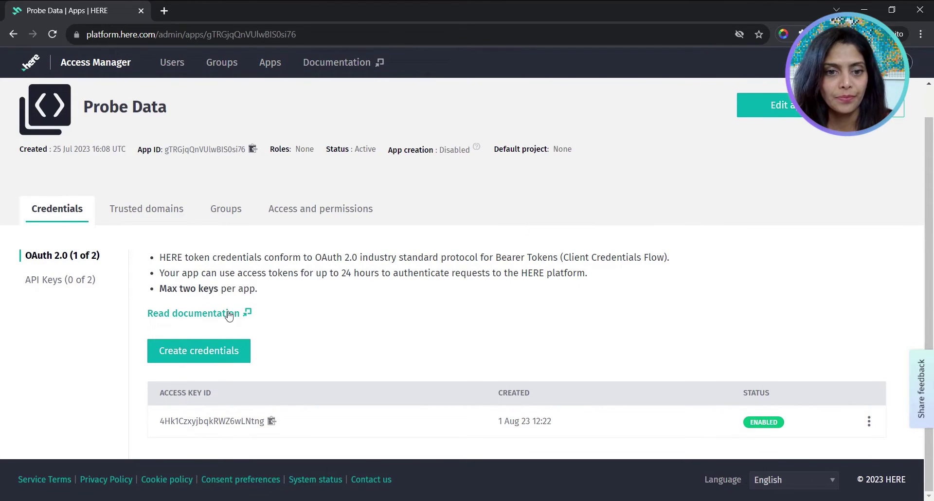
pyautogui.click(198, 355)
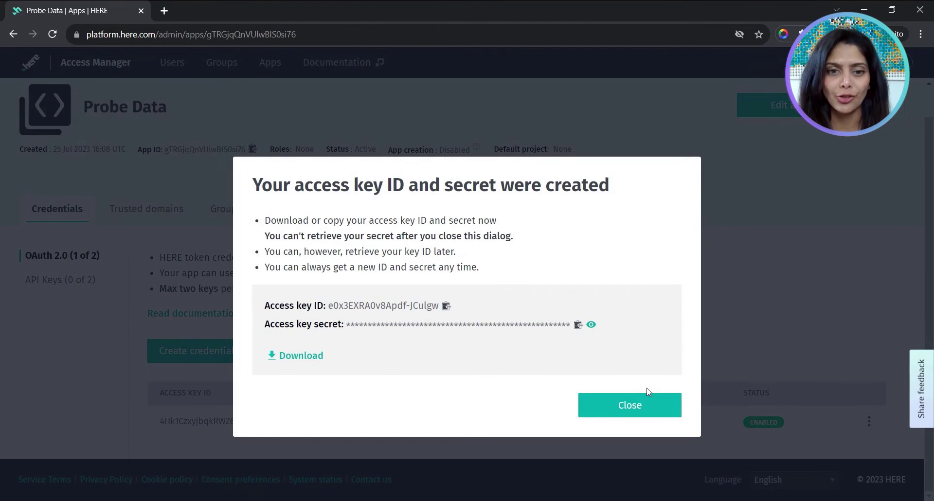
pyautogui.click(647, 406)
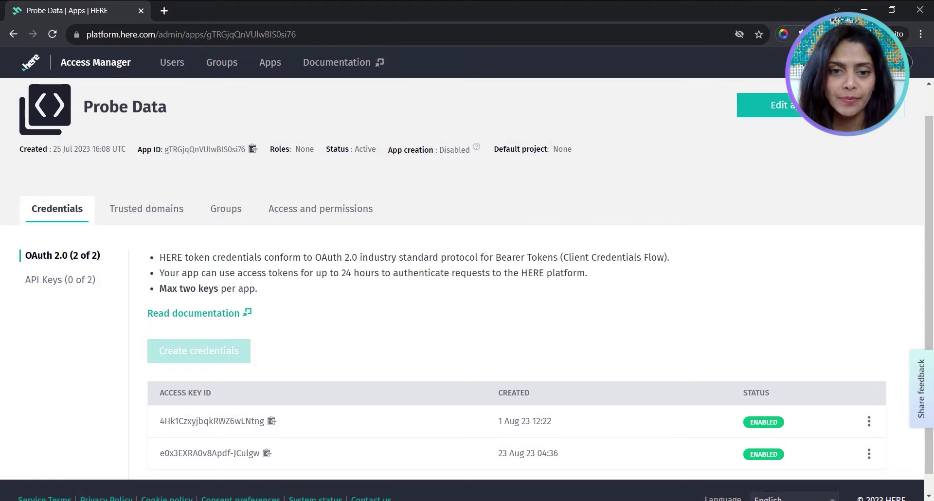
# - Go to C:\Data\ParisProbe in File Explorer and select credentials.properties
pyautogui.click(30, 64)
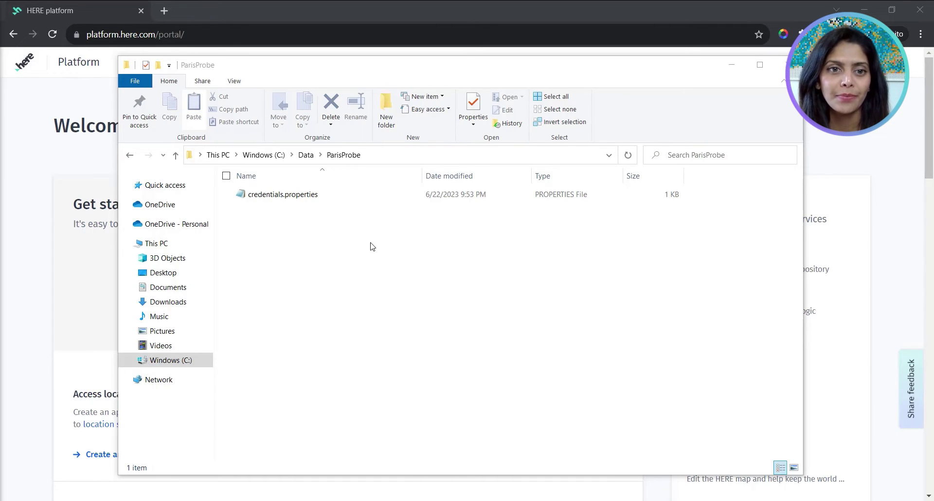
pyautogui.click(317, 194)
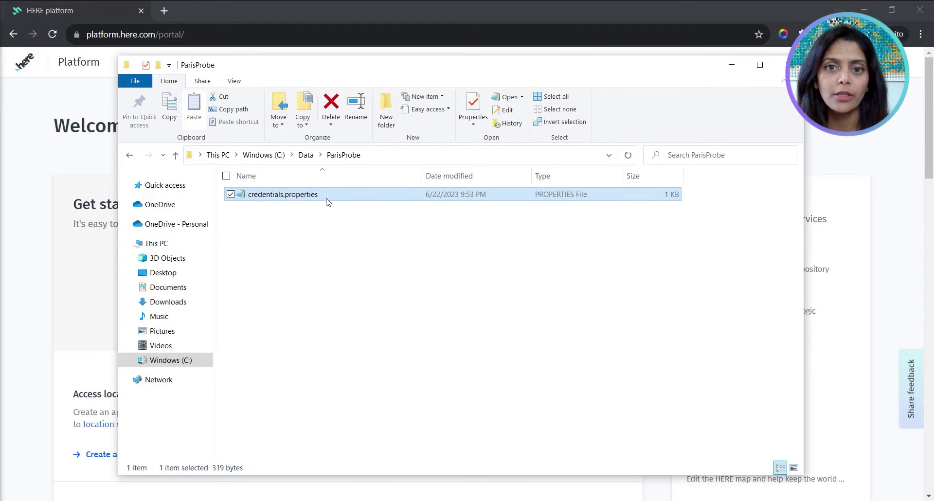
# - Open a Command Prompt in ParisProbe and import the probedataprofile credentials
pyautogui.click(390, 159)
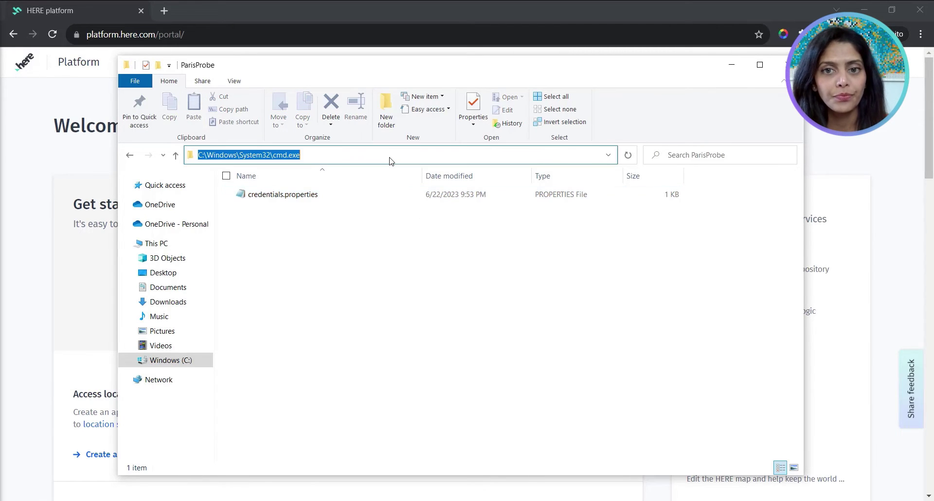
pyautogui.write('cmd')
pyautogui.press('Return')
pyautogui.hotkey('ctrl', 'v')
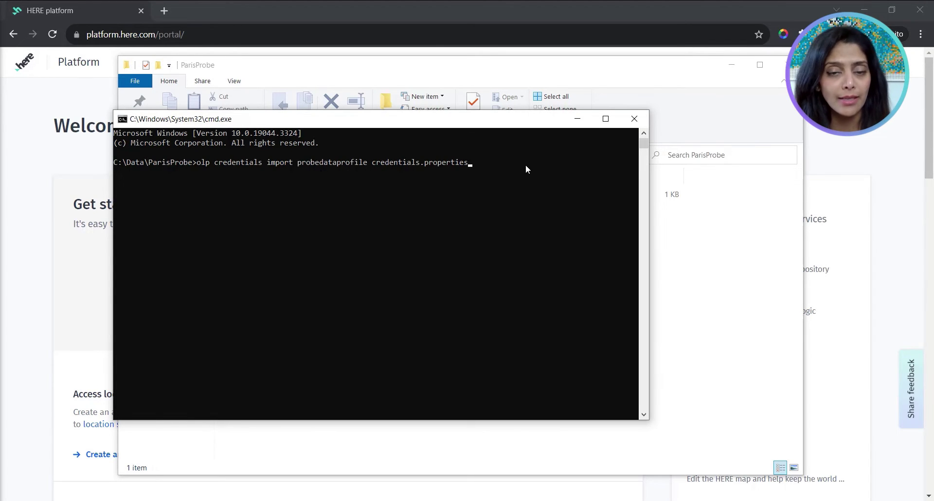
pyautogui.press('Return')
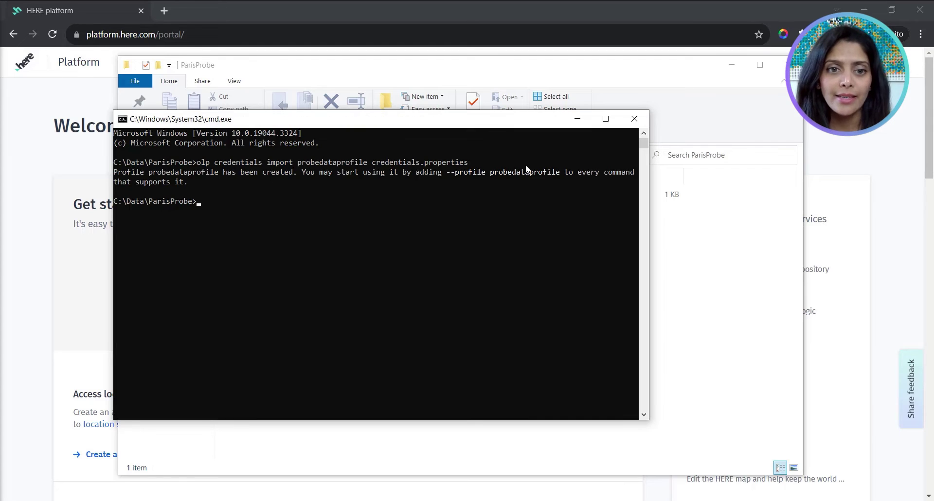
# - Fetch an access token with olp api token get and paste the partition get command
pyautogui.click(296, 260)
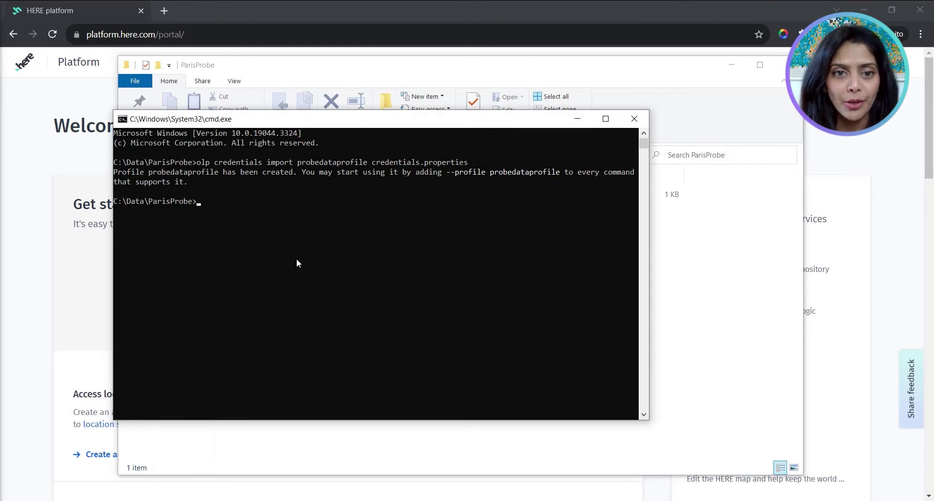
pyautogui.write('olp api token get')
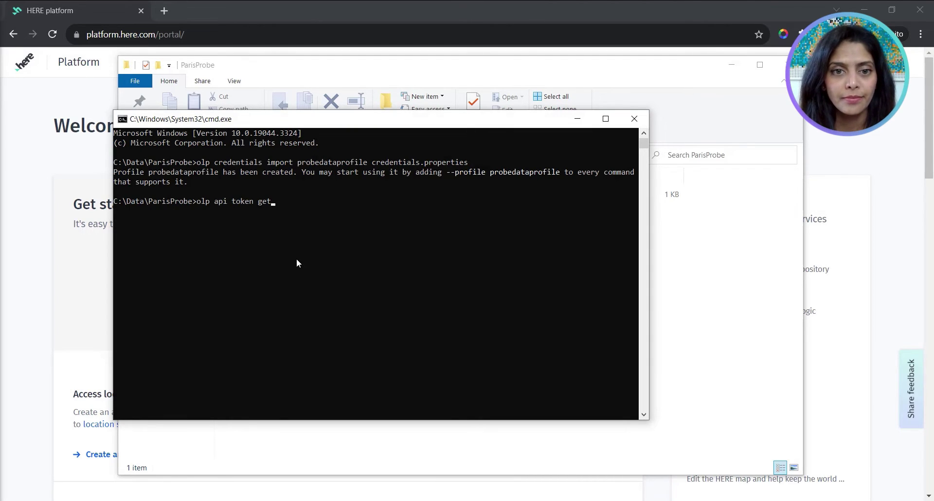
pyautogui.press('Return')
pyautogui.click(283, 199)
pyautogui.press('Return')
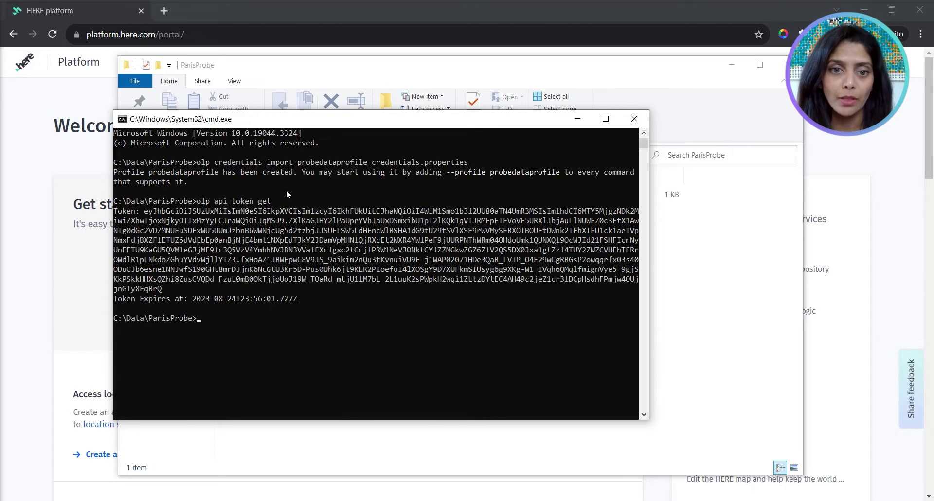
pyautogui.click(213, 338)
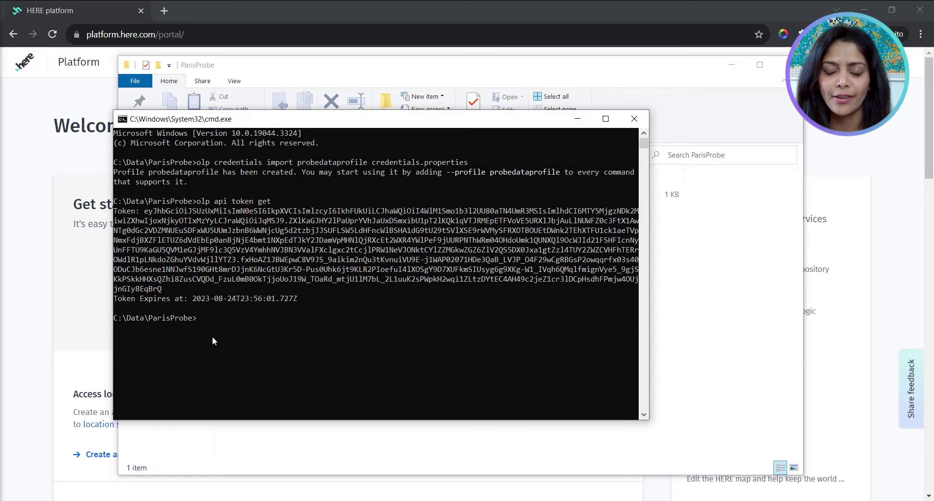
pyautogui.hotkey('ctrl', 'v')
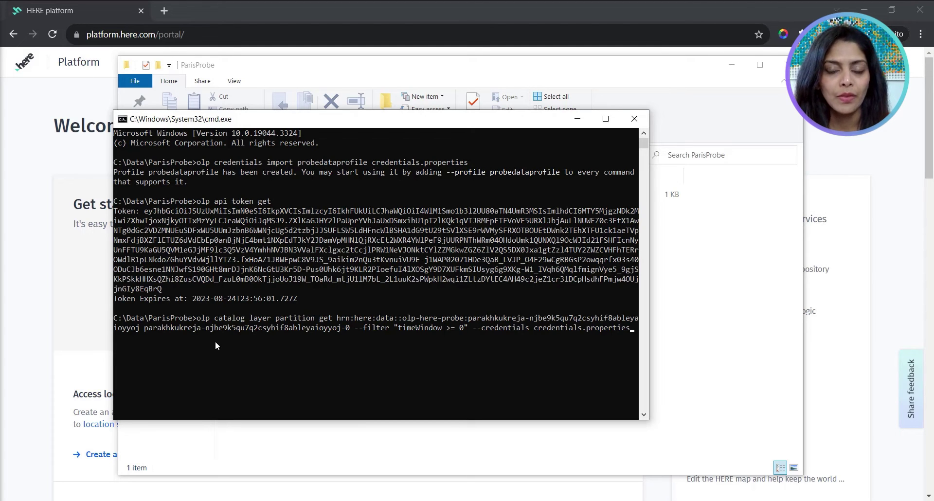
# - Run the partition download and browse the 56 files in the downloaded folder
pyautogui.press('Return')
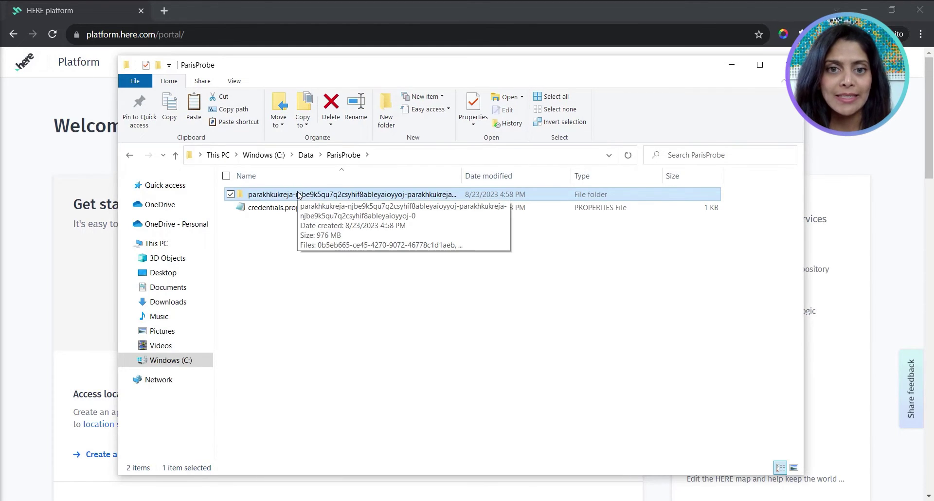
pyautogui.doubleClick(298, 194)
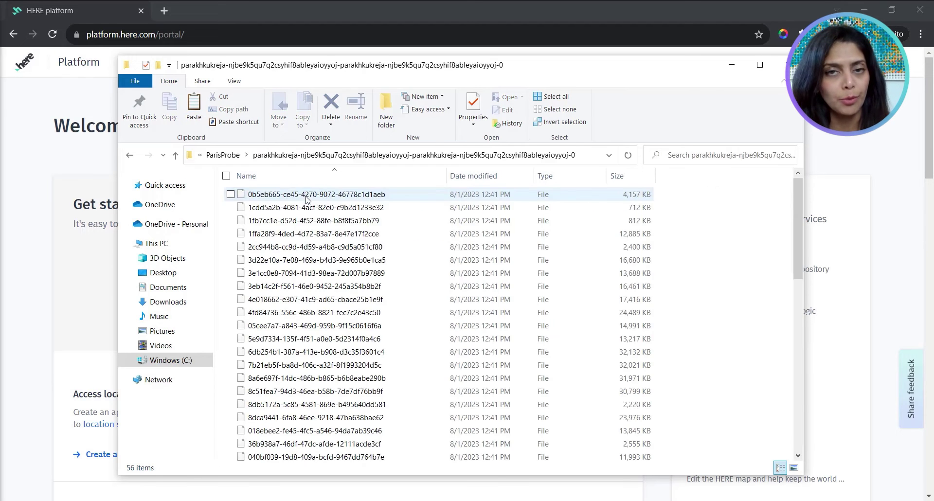
pyautogui.scroll(-9, 313, 221)
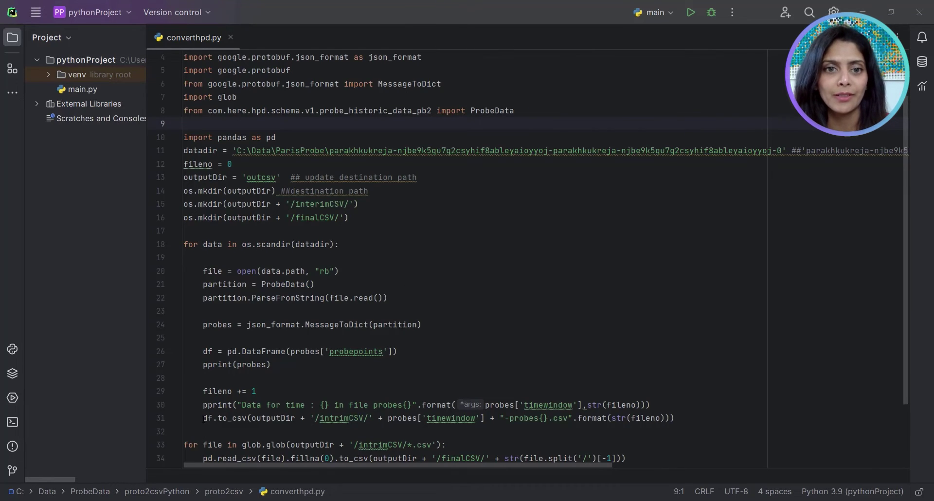
pyautogui.moveTo(203, 419); pyautogui.dragTo(248, 418)
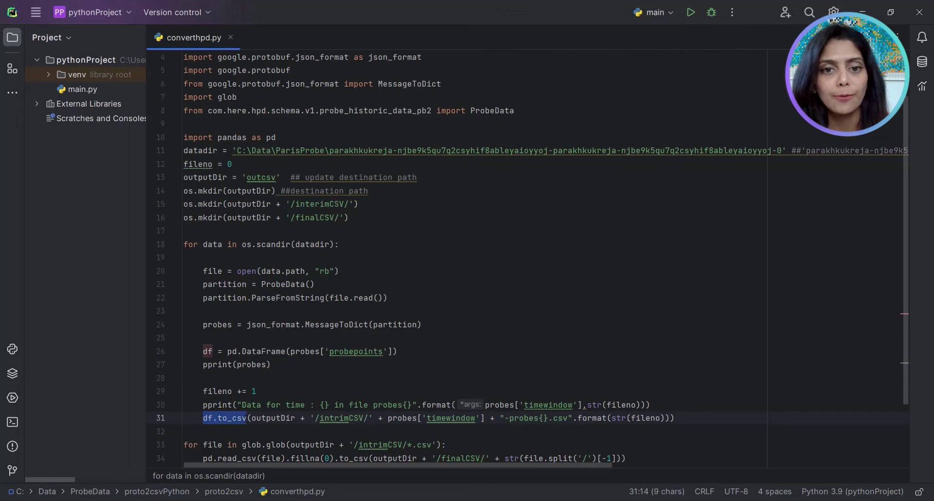
pyautogui.hotkey('alt', 'Tab')
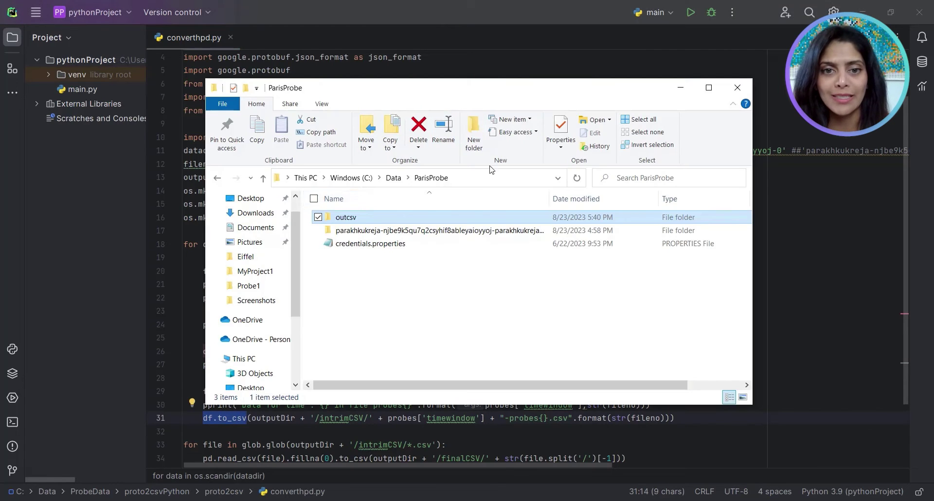
pyautogui.doubleClick(358, 219)
pyautogui.doubleClick(359, 218)
pyautogui.scroll(-3, 424, 242)
pyautogui.scroll(-3, 424, 242)
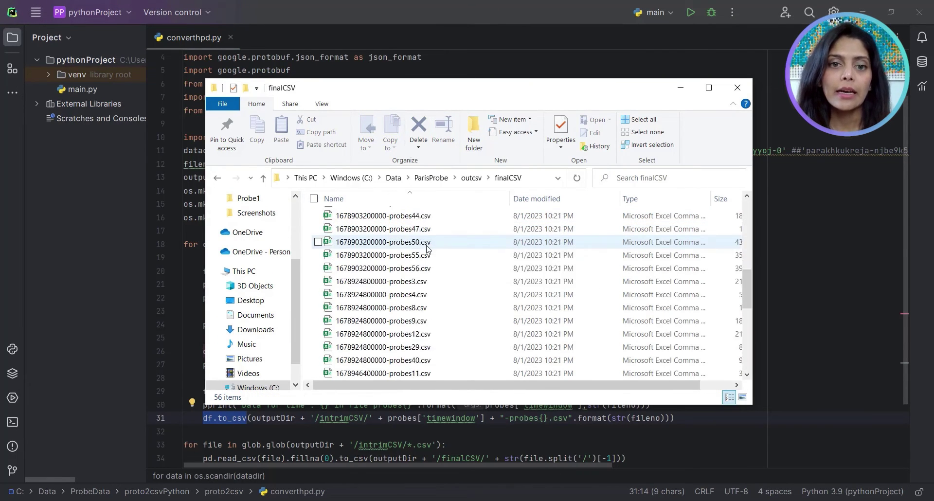
pyautogui.doubleClick(424, 255)
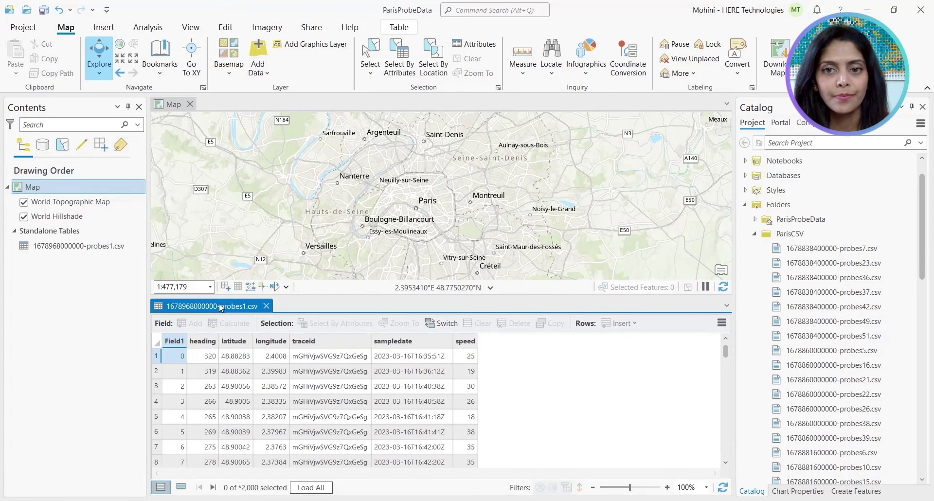
# - Plot probes1.csv longitude/latitude in GCS_WGS_1984 as a probes1 point layer via Display XY Data
pyautogui.rightClick(110, 247)
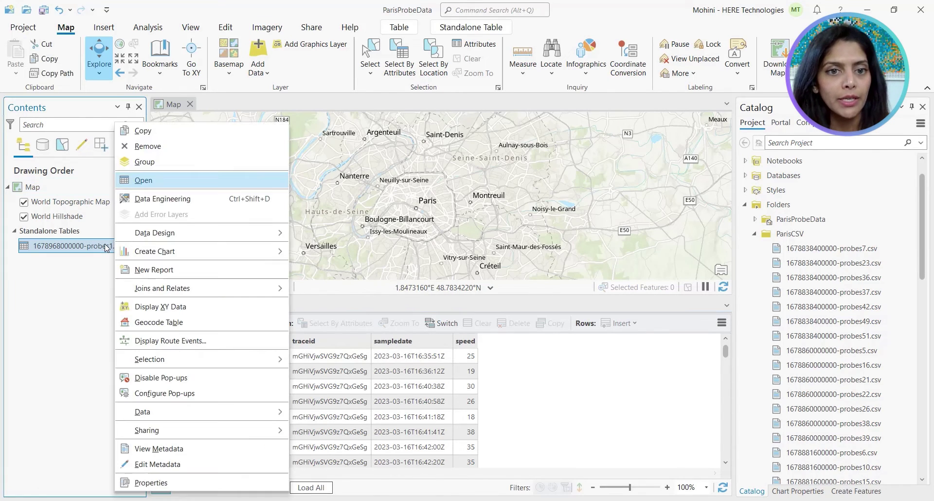
pyautogui.click(154, 305)
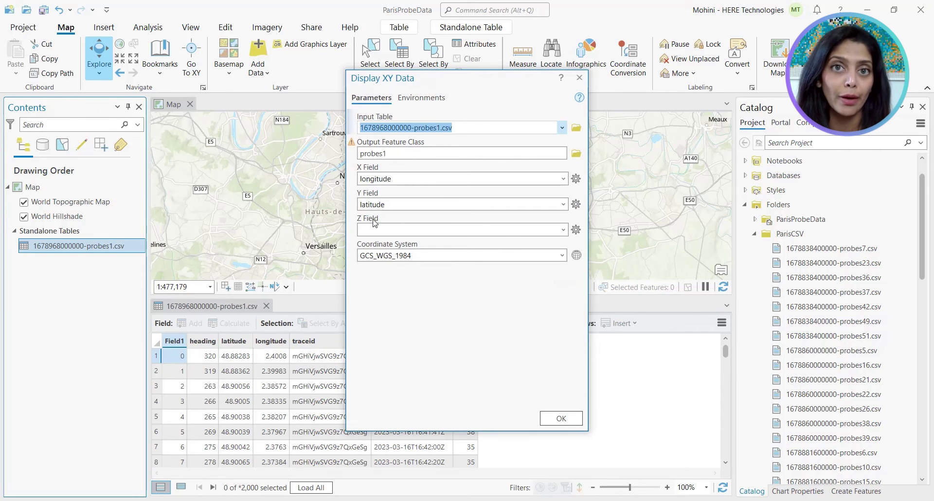
pyautogui.click(546, 419)
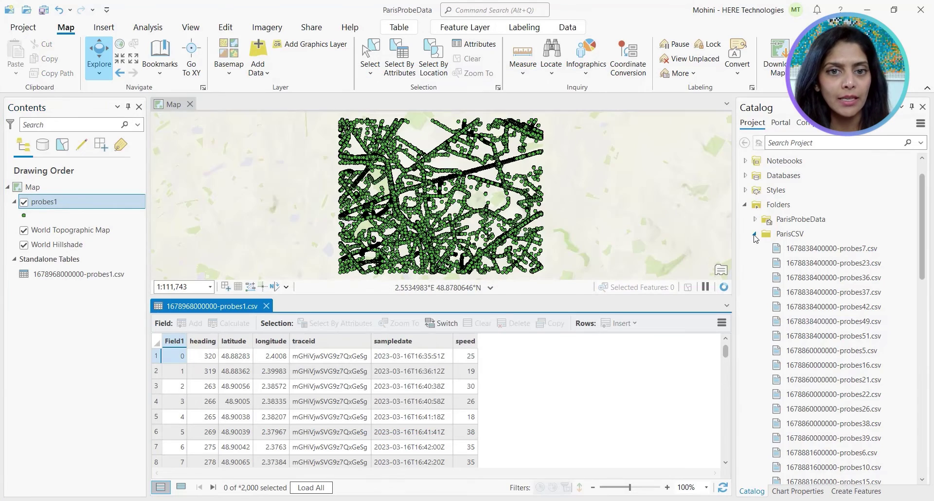
pyautogui.click(755, 235)
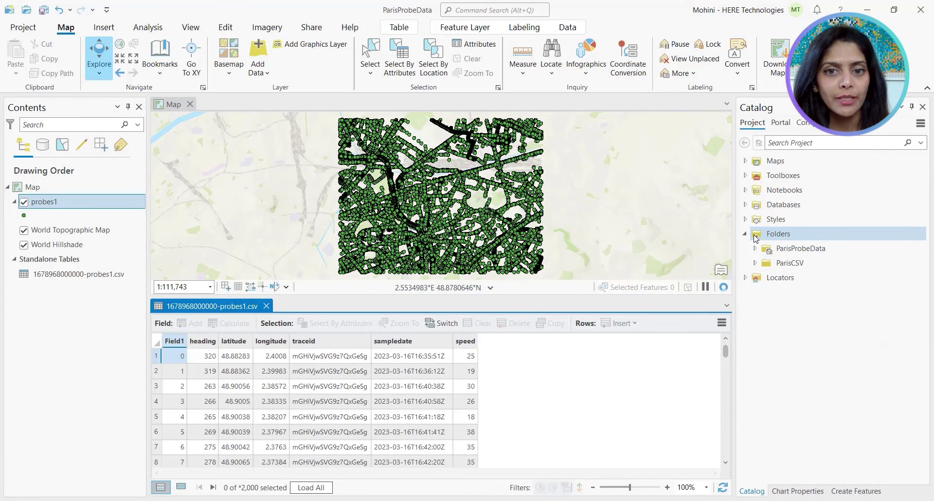
# - Expand ParisProbeData.gdb's OriginalProbes group in Catalog and open the probes_MergeAll_ParisAOI attribute table
pyautogui.click(755, 263)
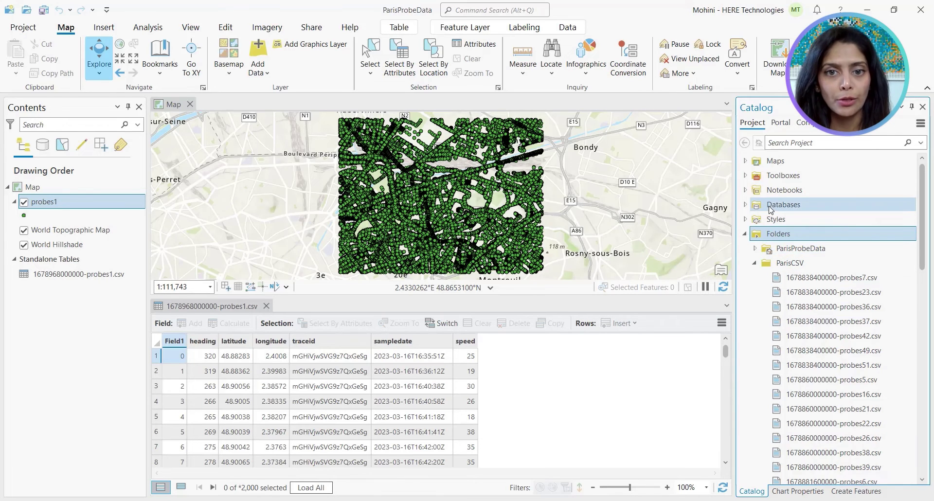
pyautogui.click(746, 204)
pyautogui.click(755, 219)
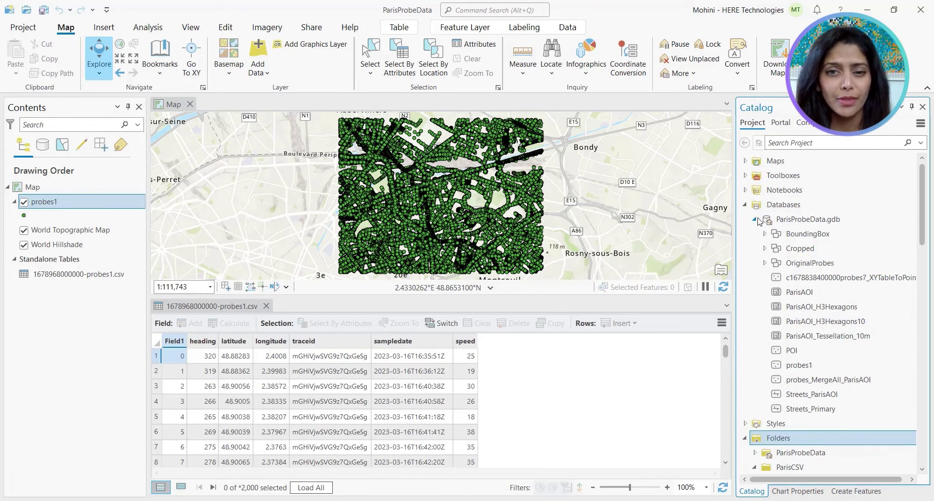
pyautogui.click(765, 262)
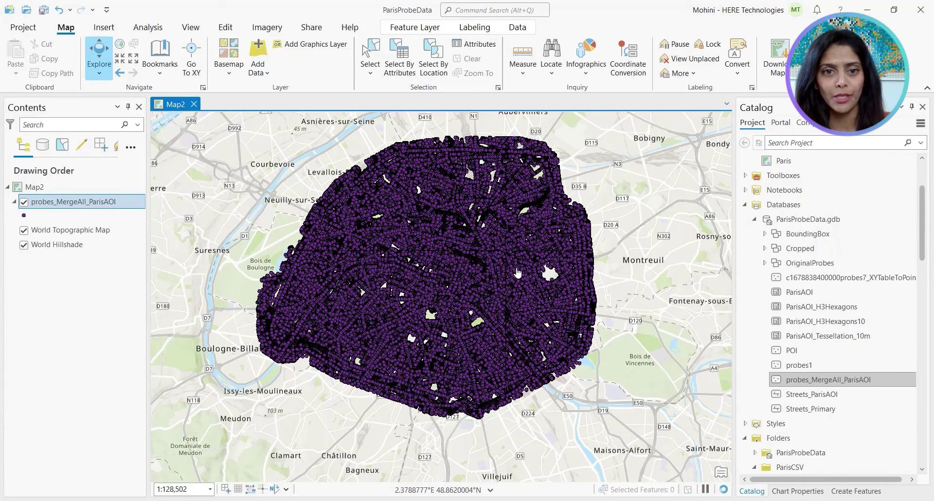
pyautogui.hotkey('ctrl', 't')
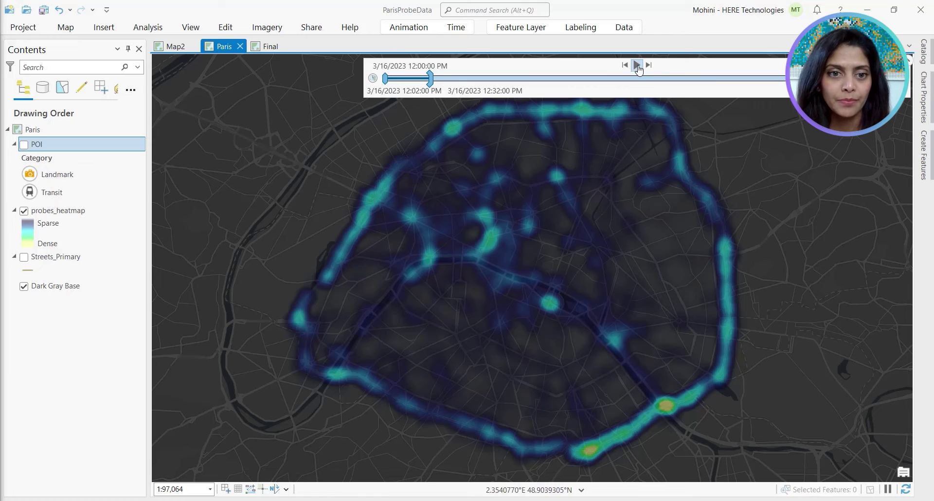
# - Play the heat map time animation and turn on the POI landmarks and transit stops layer
pyautogui.click(637, 66)
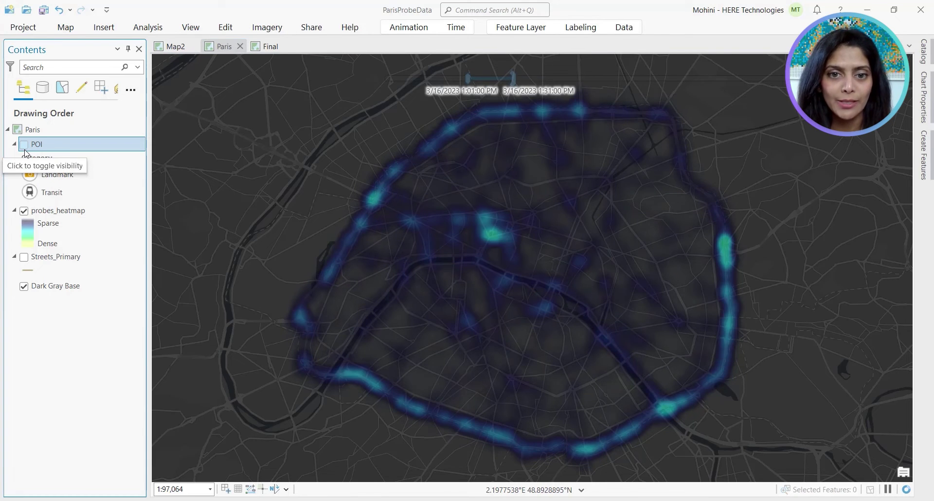
pyautogui.click(25, 148)
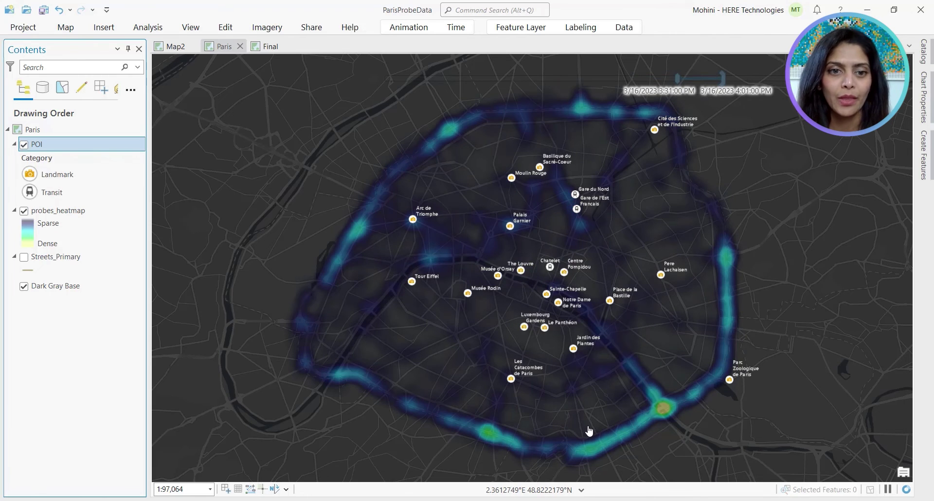
# - Activate the Paris map view as the animation loops back to 12:00–12:30 PM
pyautogui.click(842, 281)
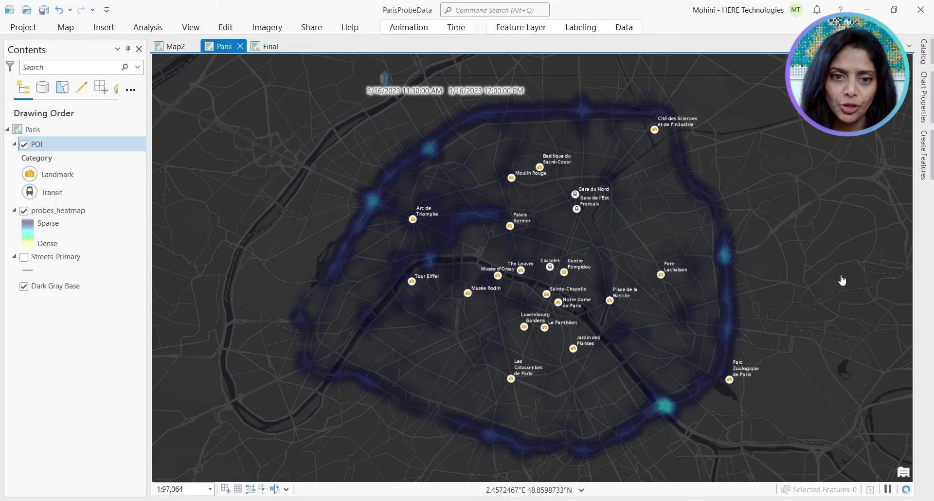
pyautogui.moveTo(699, 79)
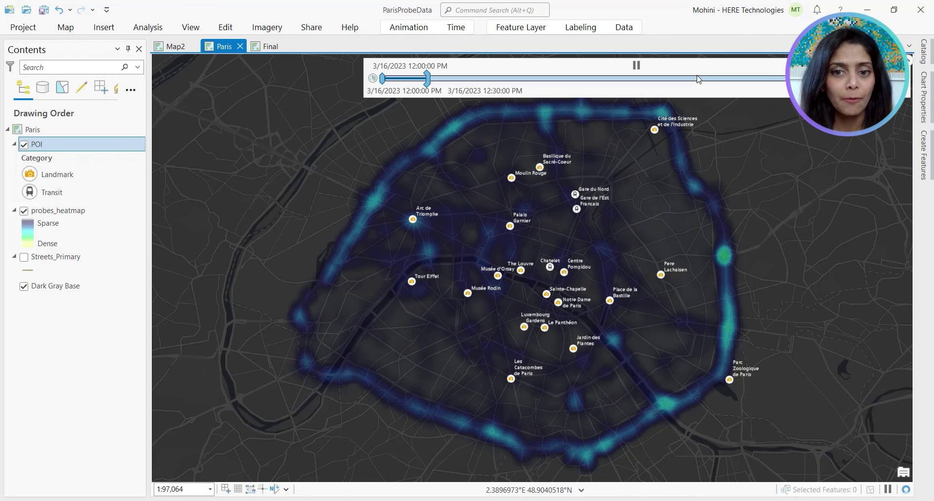